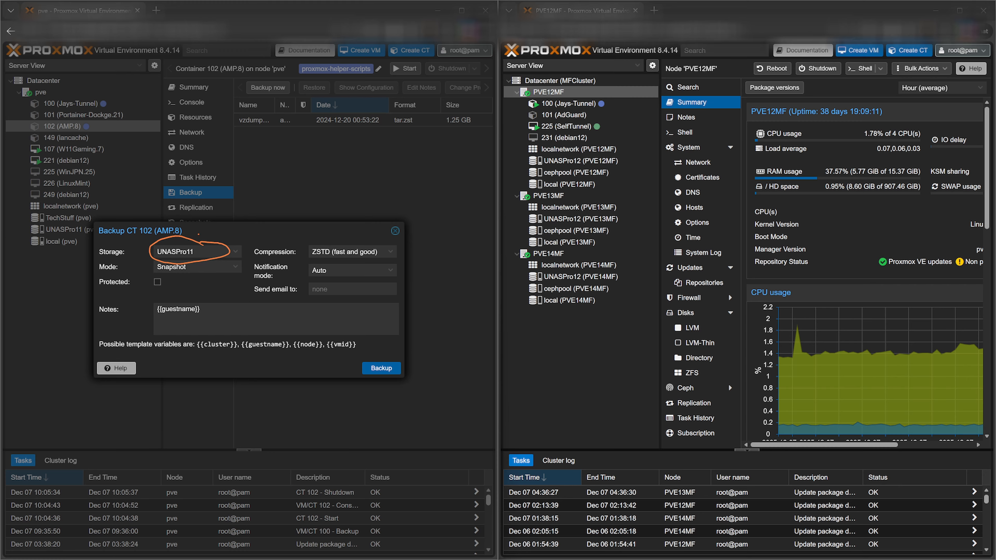
- Back up container 102 (AMP.8) to the local storage in Snapshot mode with ZSTD compression
{"action": "left_click", "coordinate": [198, 251]}
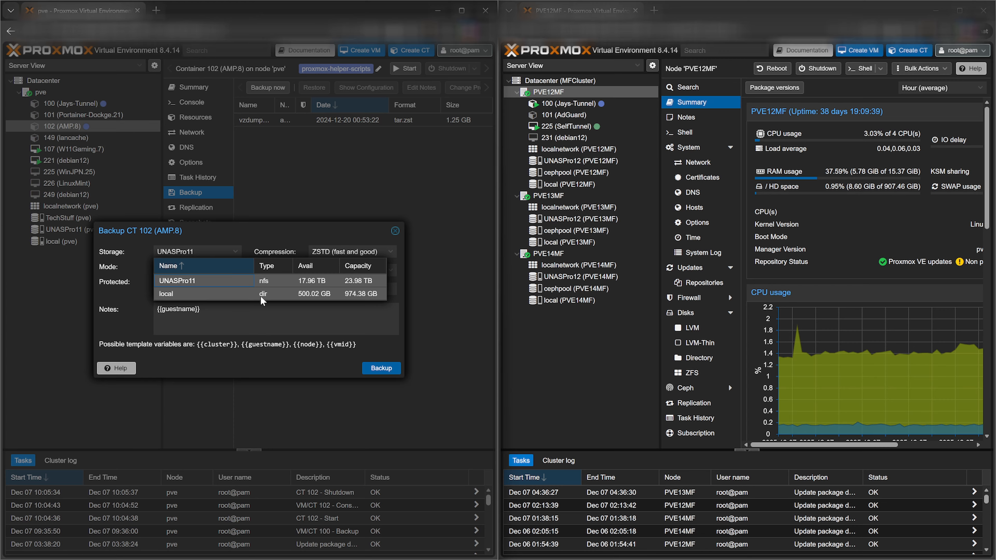
{"action": "left_click", "coordinate": [239, 300]}
{"action": "left_click", "coordinate": [241, 316]}
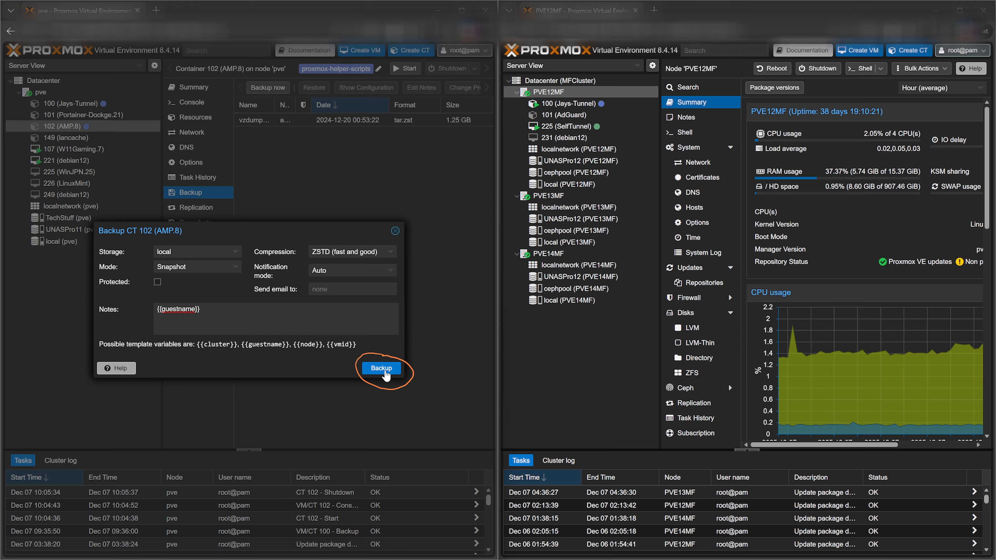
{"action": "left_click", "coordinate": [385, 372]}
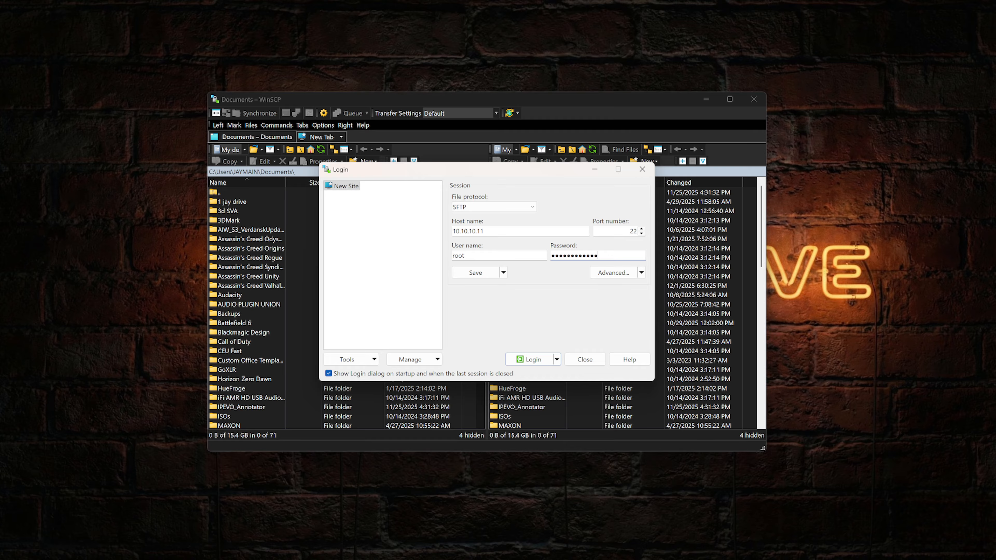
- Switch to WinSCP, log in to 10.10.10.11 and select container 102's backup files in /var/lib/vz/dump
{"action": "left_click", "coordinate": [513, 359]}
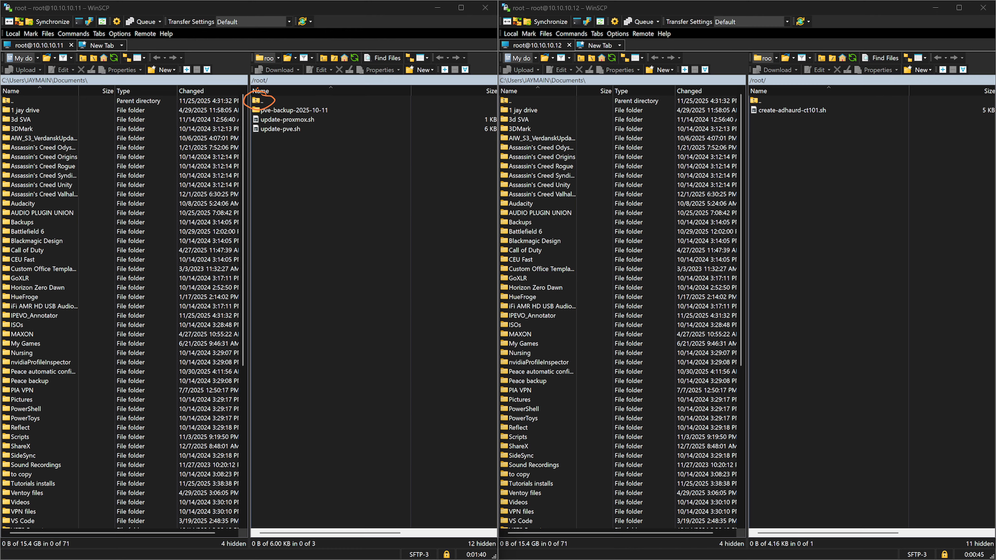
{"action": "double_click", "coordinate": [272, 101]}
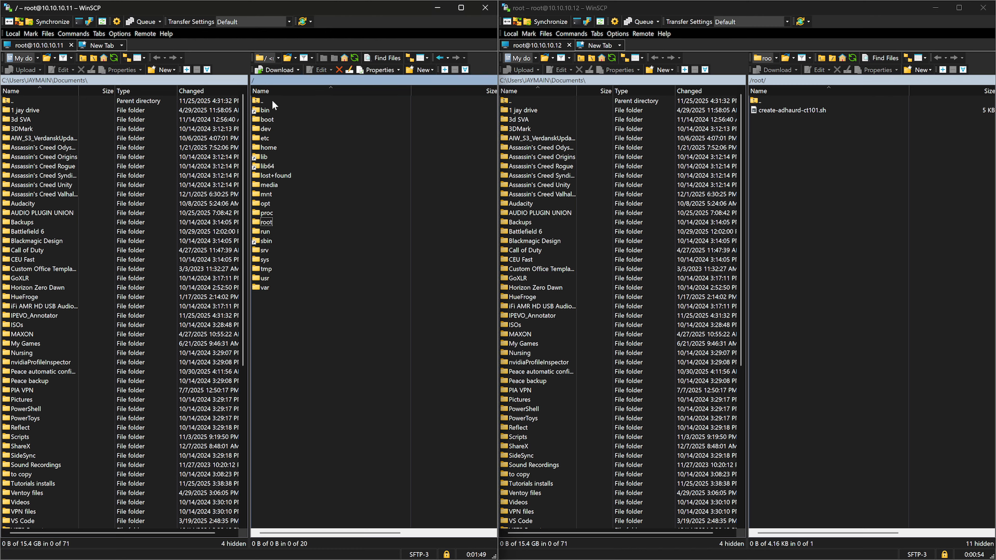
{"action": "double_click", "coordinate": [265, 288]}
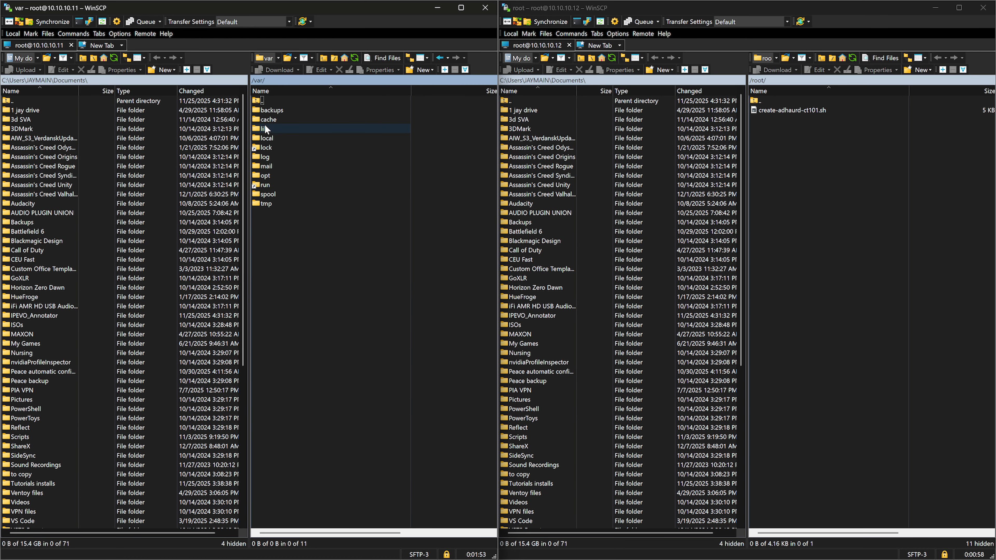
{"action": "double_click", "coordinate": [272, 130]}
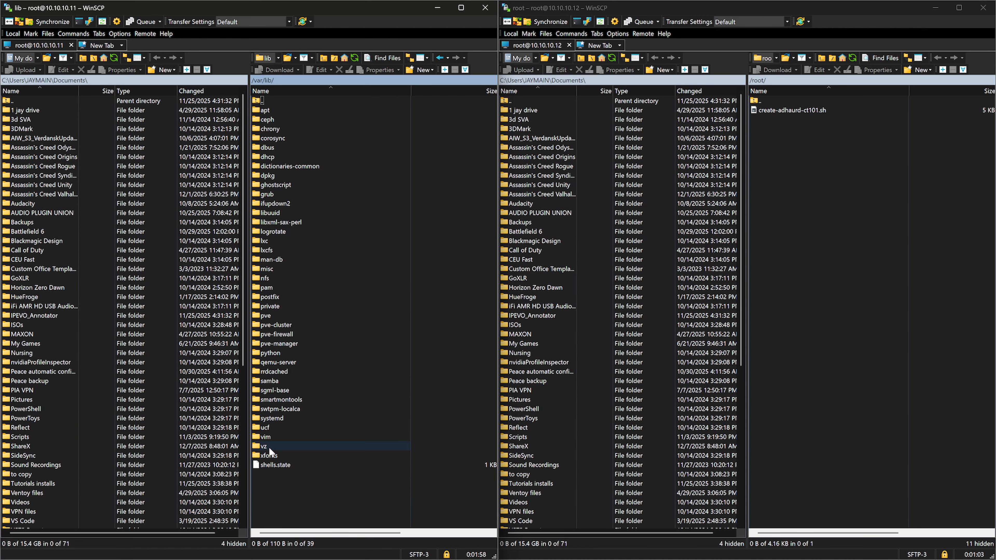
{"action": "double_click", "coordinate": [269, 447]}
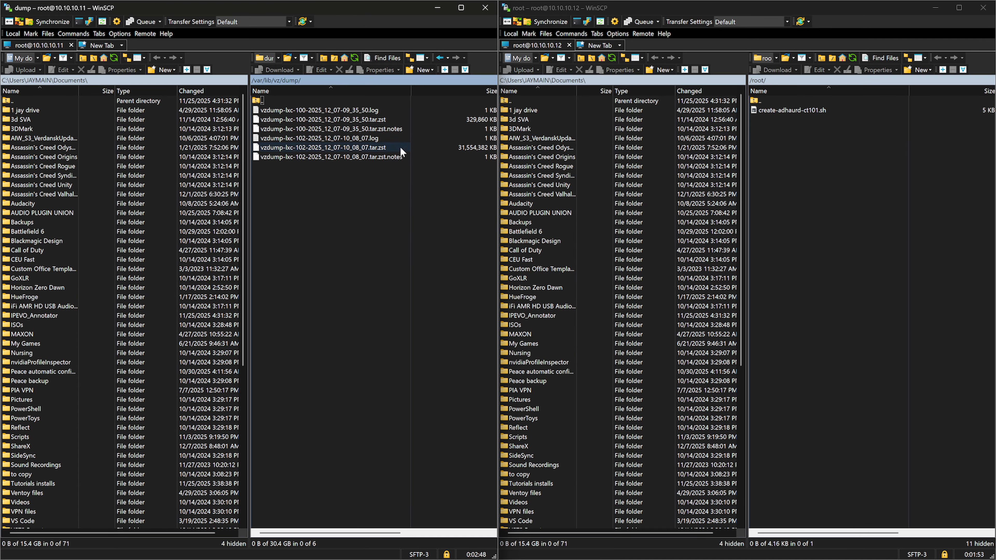
{"action": "left_click", "coordinate": [383, 146]}
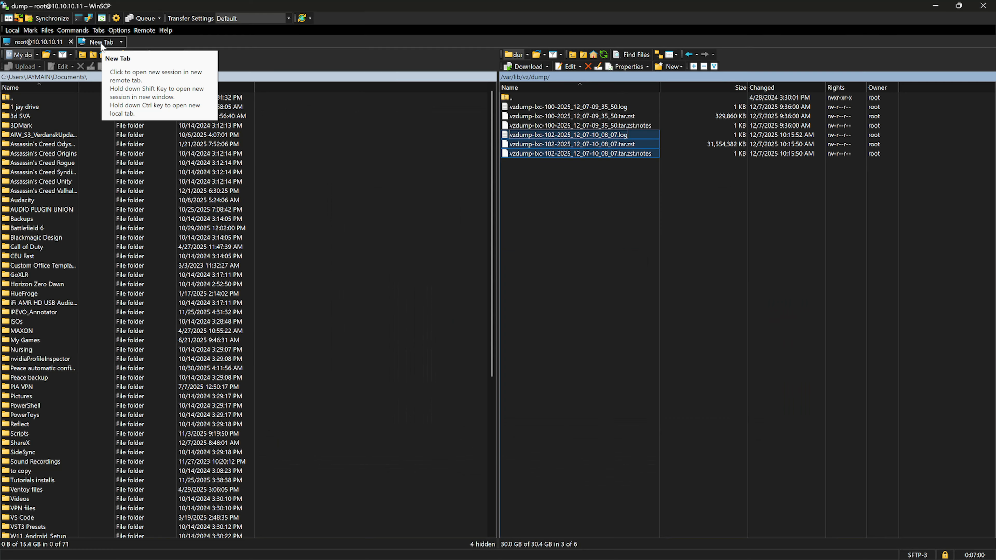
- Open a second SFTP session to 10.10.10.12 as root with the account password and browse to /var/lib/vz/dump
{"action": "left_click", "coordinate": [101, 40]}
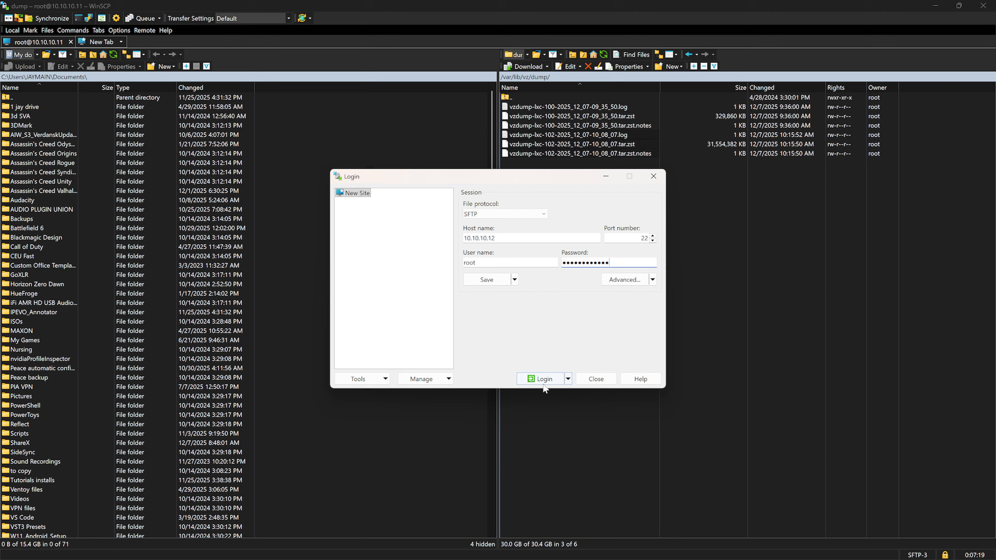
{"action": "left_click", "coordinate": [541, 378]}
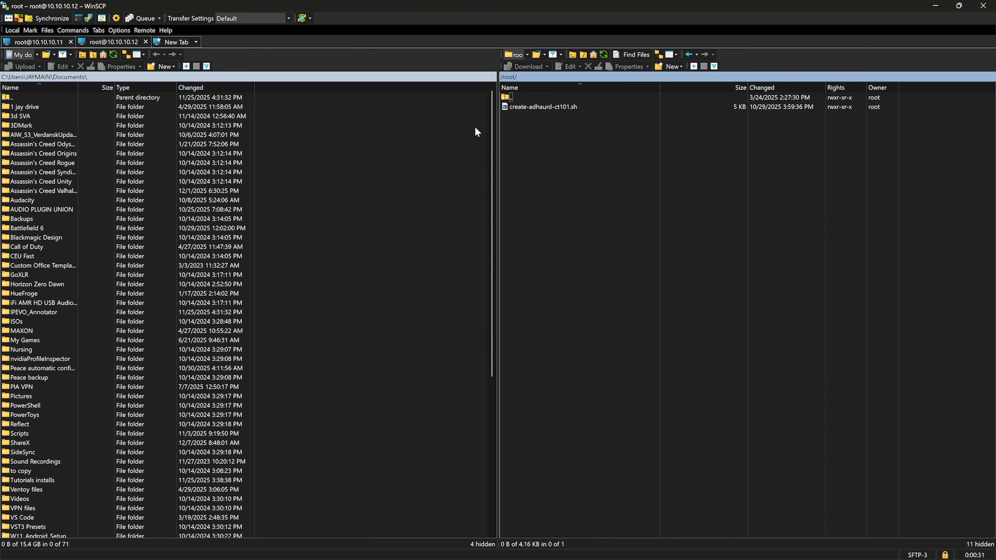
{"action": "double_click", "coordinate": [524, 98]}
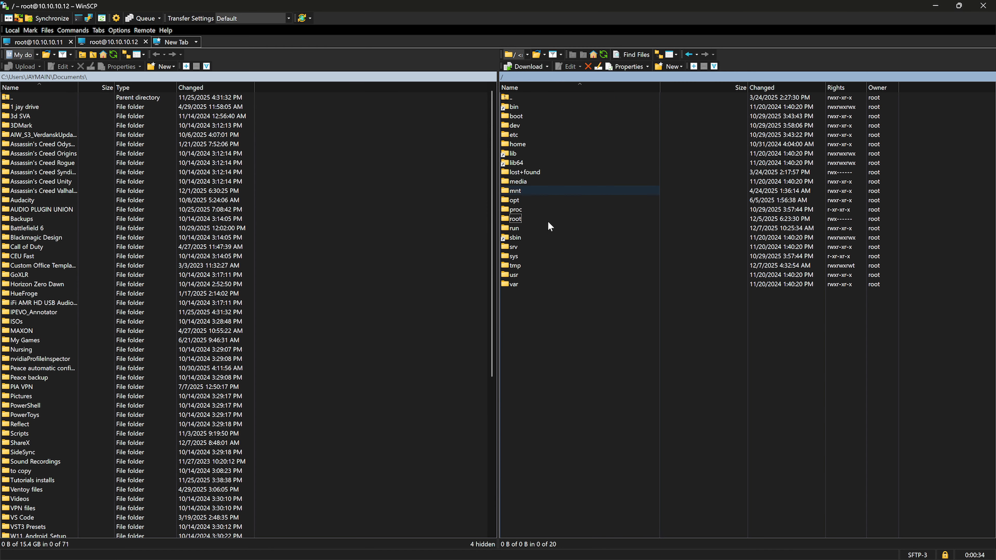
{"action": "double_click", "coordinate": [537, 289]}
{"action": "double_click", "coordinate": [534, 123]}
{"action": "double_click", "coordinate": [531, 444]}
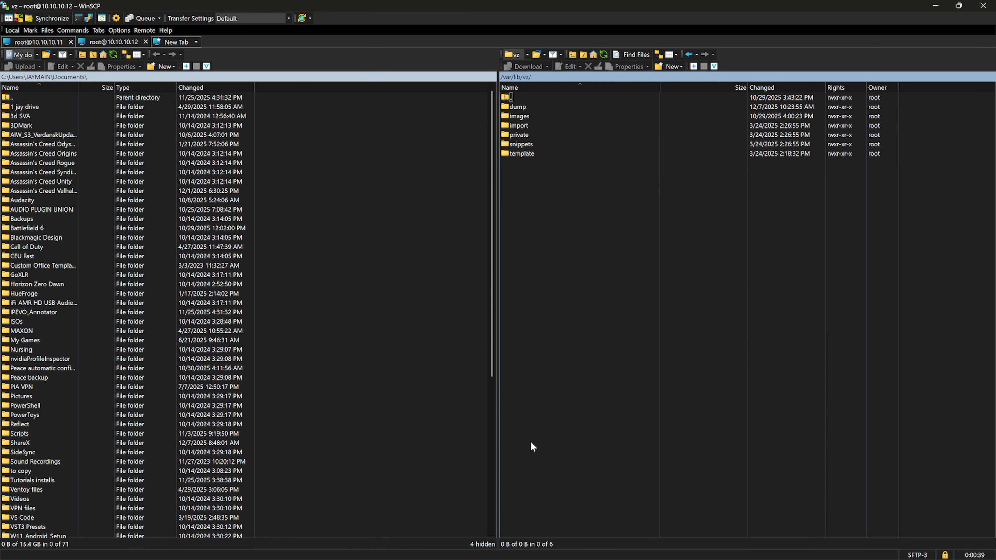
{"action": "double_click", "coordinate": [524, 109]}
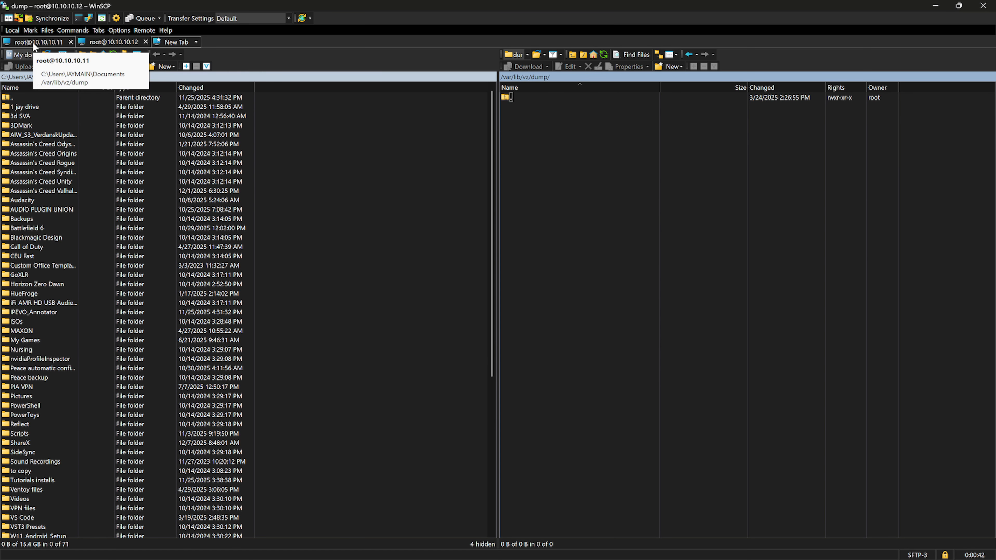
{"action": "left_click", "coordinate": [34, 44]}
{"action": "left_click_drag", "start_coordinate": [600, 167], "coordinate": [599, 139]}
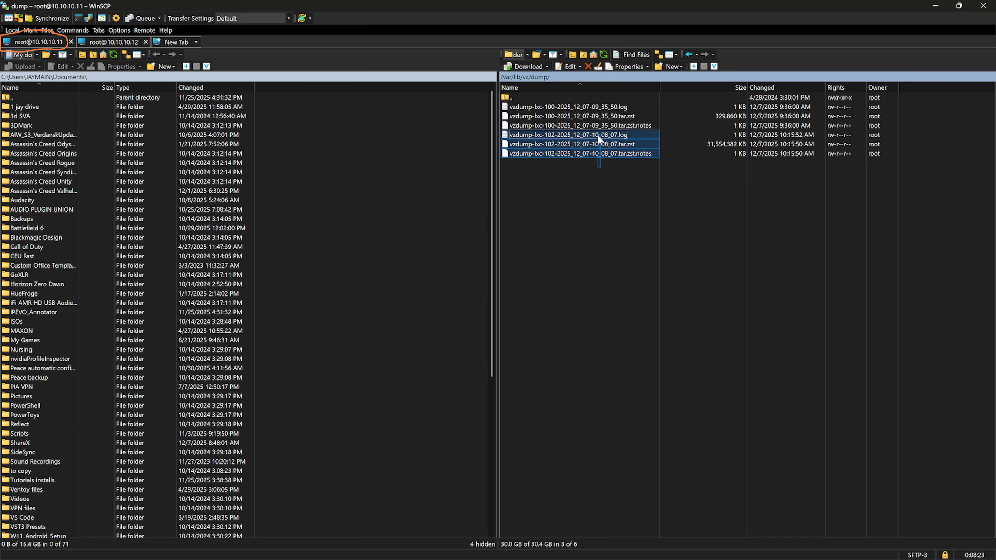
{"action": "left_click_drag", "start_coordinate": [598, 139], "coordinate": [596, 142]}
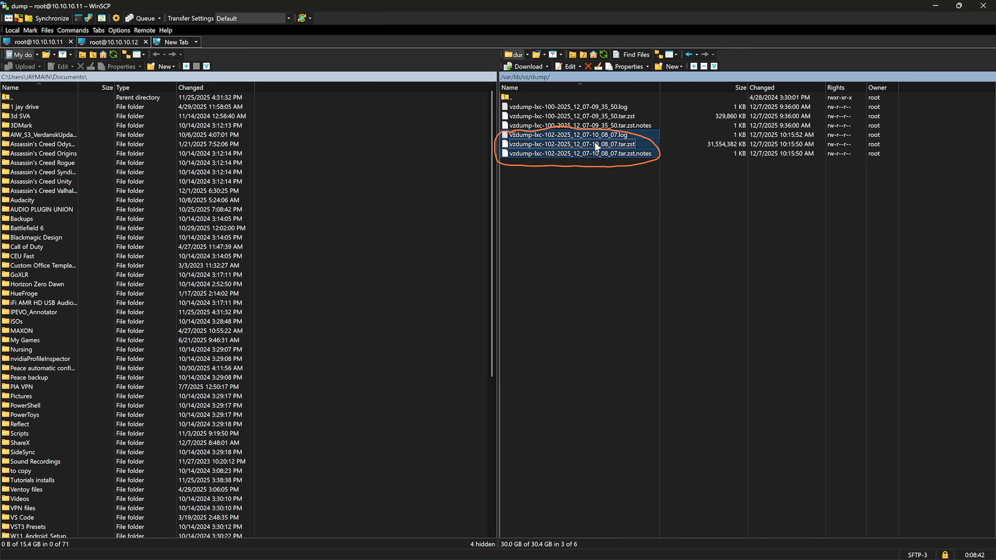
{"action": "right_click", "coordinate": [595, 143]}
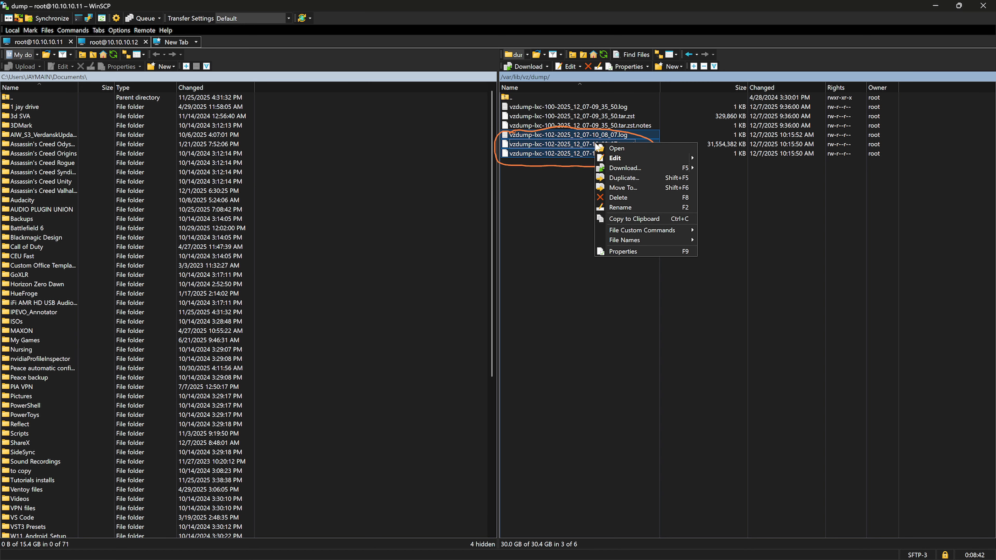
{"action": "left_click", "coordinate": [634, 181]}
{"action": "left_click", "coordinate": [450, 284]}
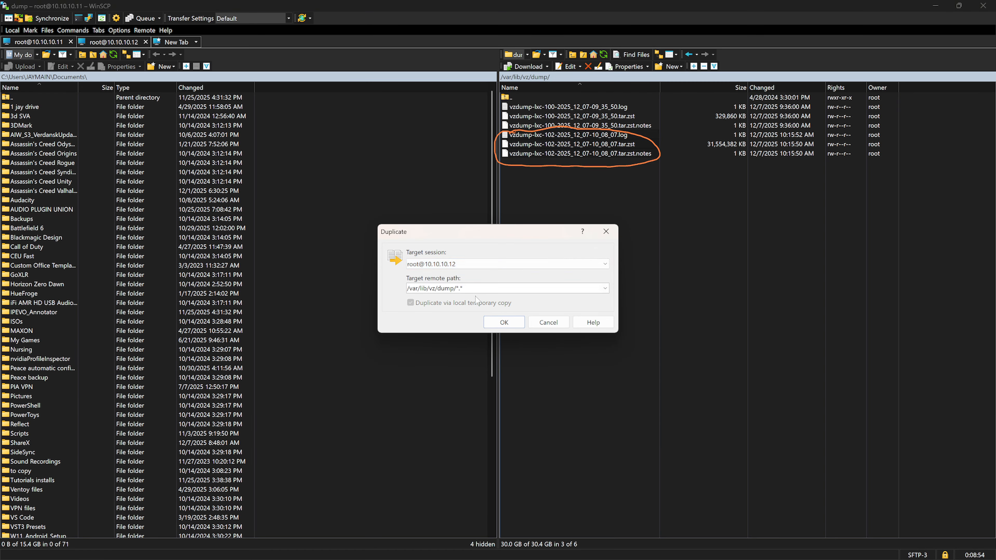
{"action": "left_click", "coordinate": [503, 321]}
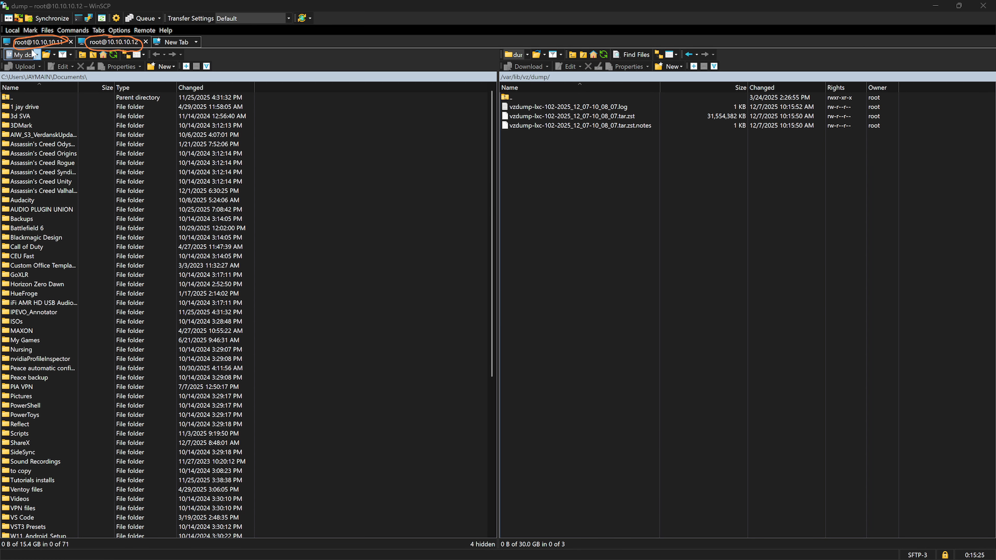
- Compare the dump folders of both sessions, and close WinSCP without saving a workspace
{"action": "left_click", "coordinate": [50, 44]}
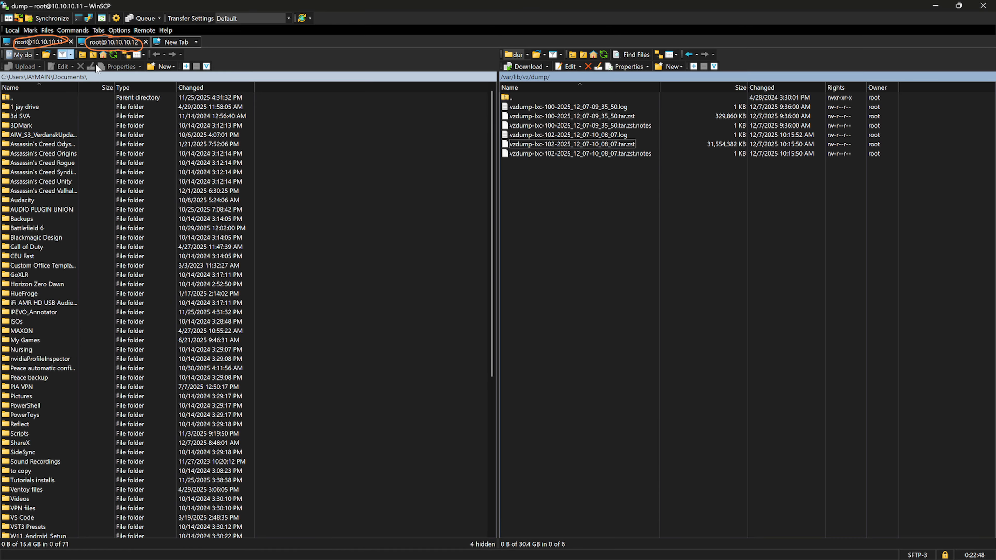
{"action": "left_click", "coordinate": [109, 45]}
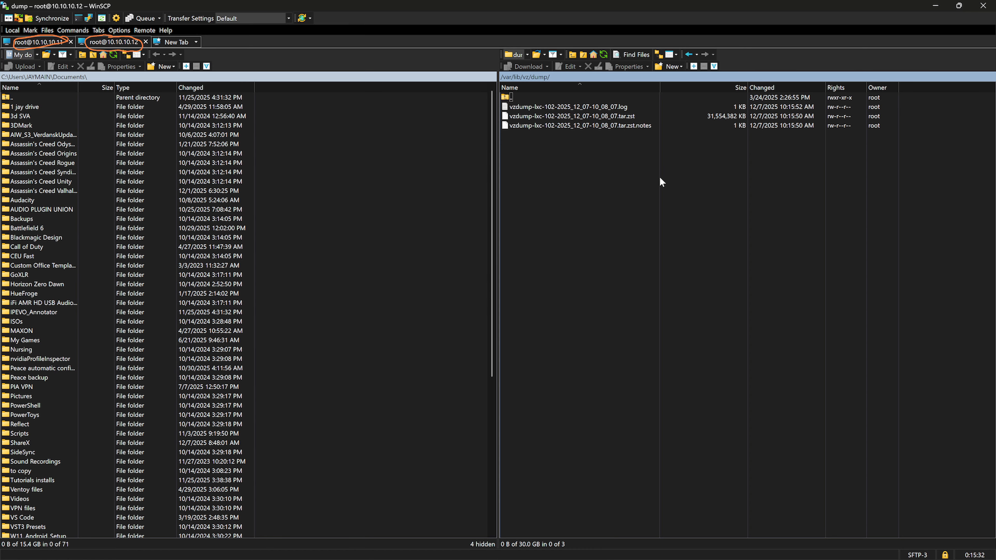
{"action": "left_click", "coordinate": [983, 6]}
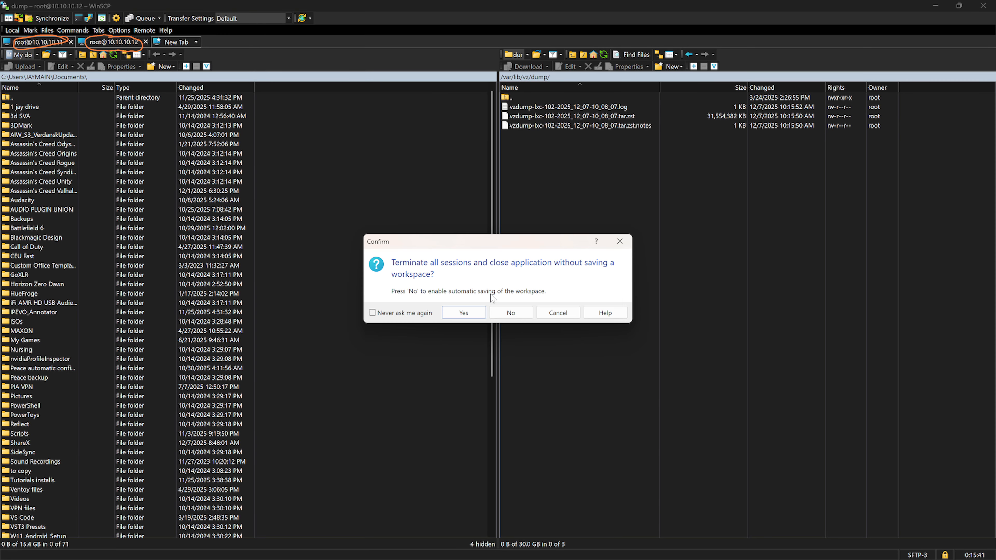
{"action": "left_click", "coordinate": [464, 313]}
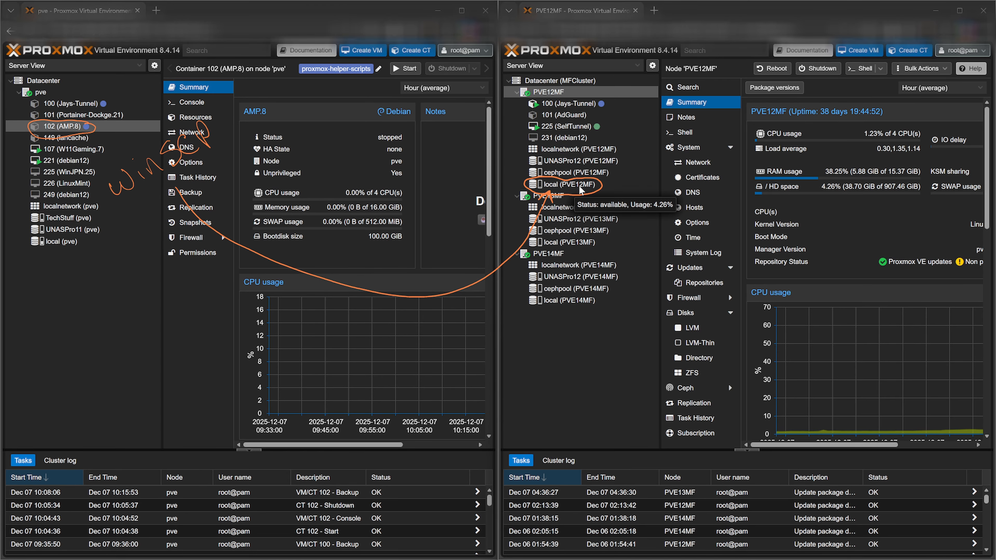
- In Proxmox, restore the vzdump-lxc-102 backup from local (PVE12MF) to local storage as CT 700 with 2 cores and 4096 MiB memory
{"action": "left_click", "coordinate": [569, 184]}
{"action": "left_click", "coordinate": [690, 102]}
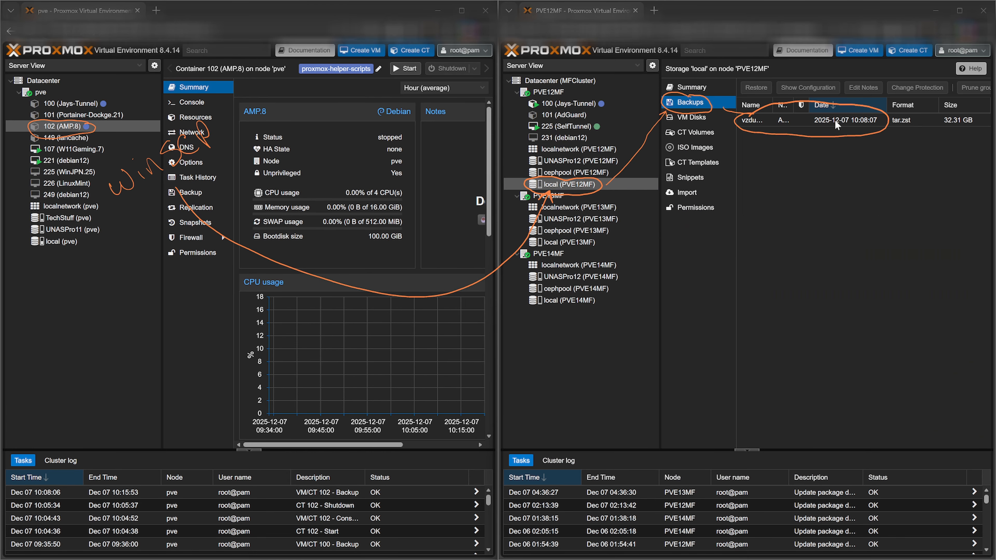
{"action": "left_click", "coordinate": [834, 120]}
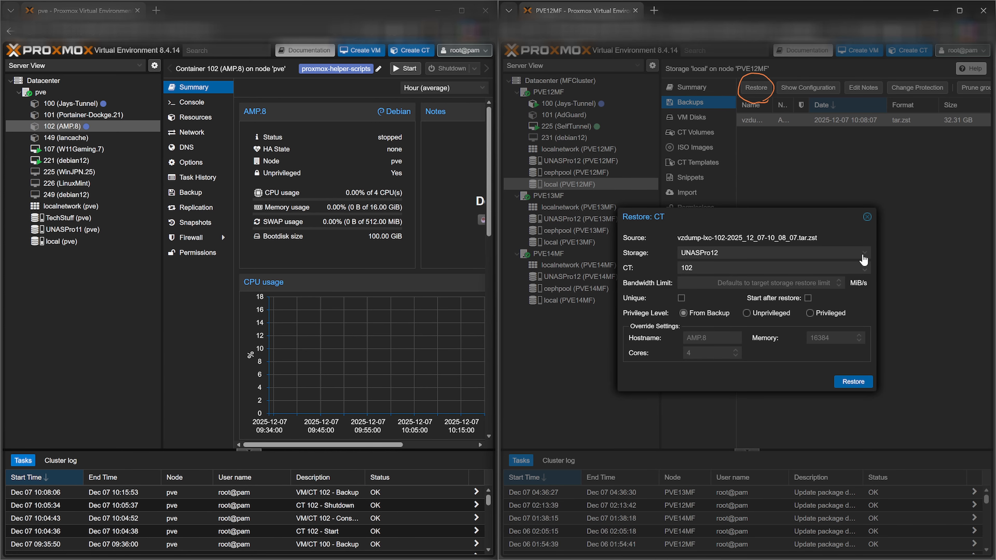
{"action": "left_click", "coordinate": [864, 255]}
{"action": "left_click", "coordinate": [718, 305]}
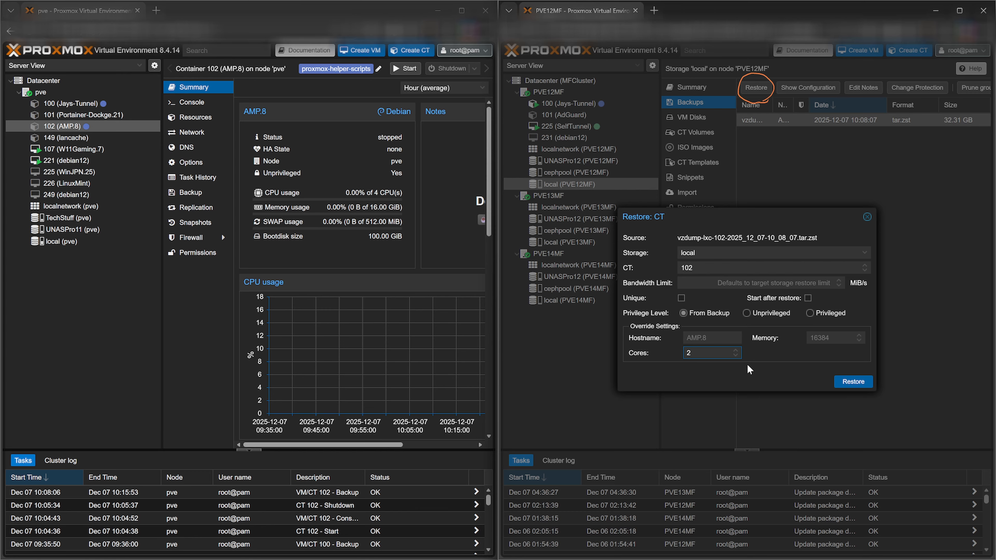
{"action": "left_click", "coordinate": [809, 338]}
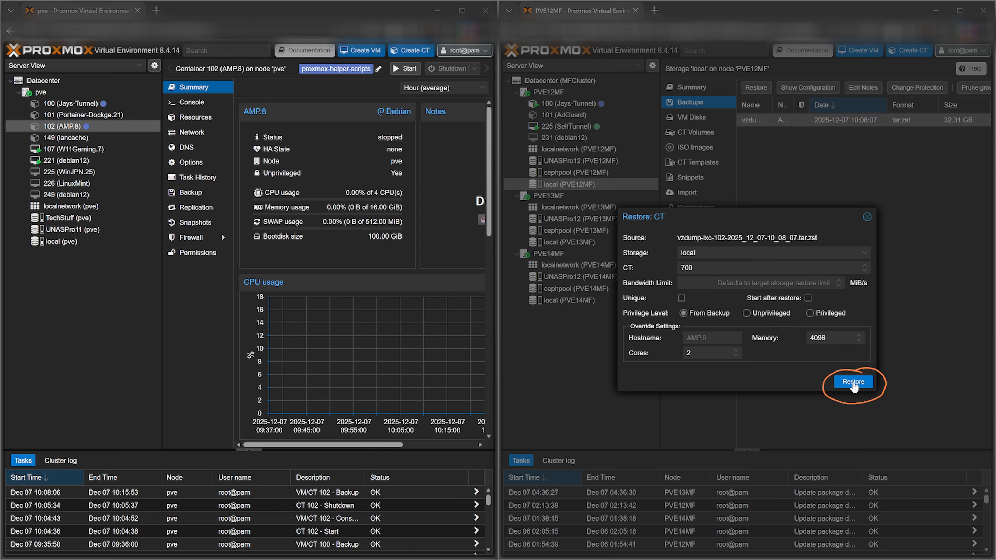
{"action": "left_click", "coordinate": [853, 382]}
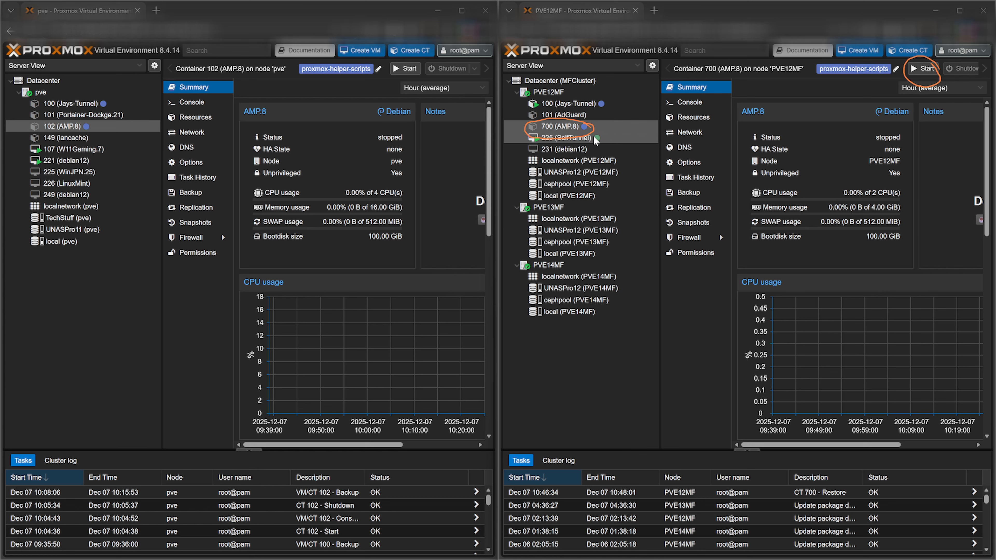
- Try to start the restored container 700 (AMP.8) on PVE12MF
{"action": "right_click", "coordinate": [550, 128]}
{"action": "left_click", "coordinate": [565, 135]}
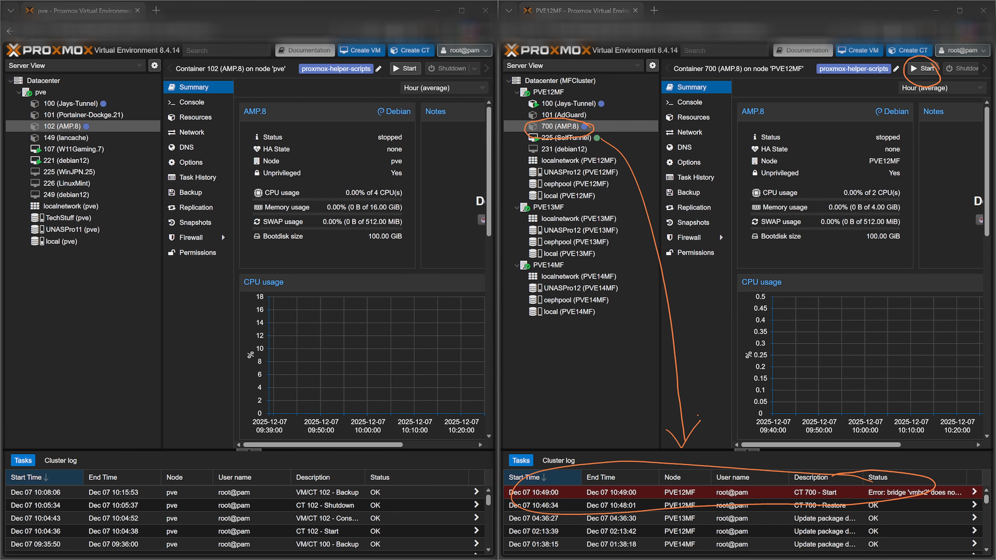
- Set the bridge of container 700's eth0 network device to vmbr0
{"action": "left_click", "coordinate": [689, 132]}
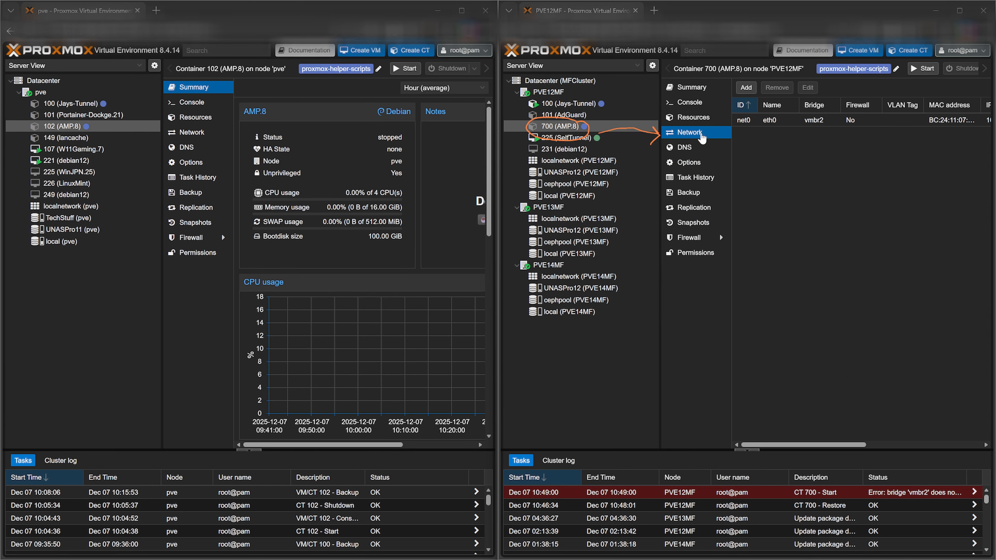
{"action": "double_click", "coordinate": [836, 120]}
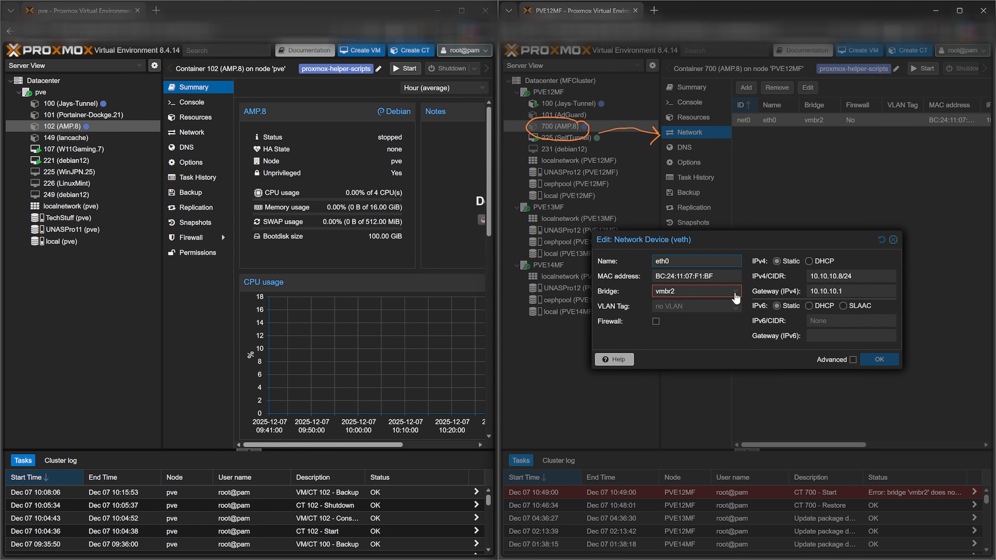
{"action": "left_click", "coordinate": [735, 293]}
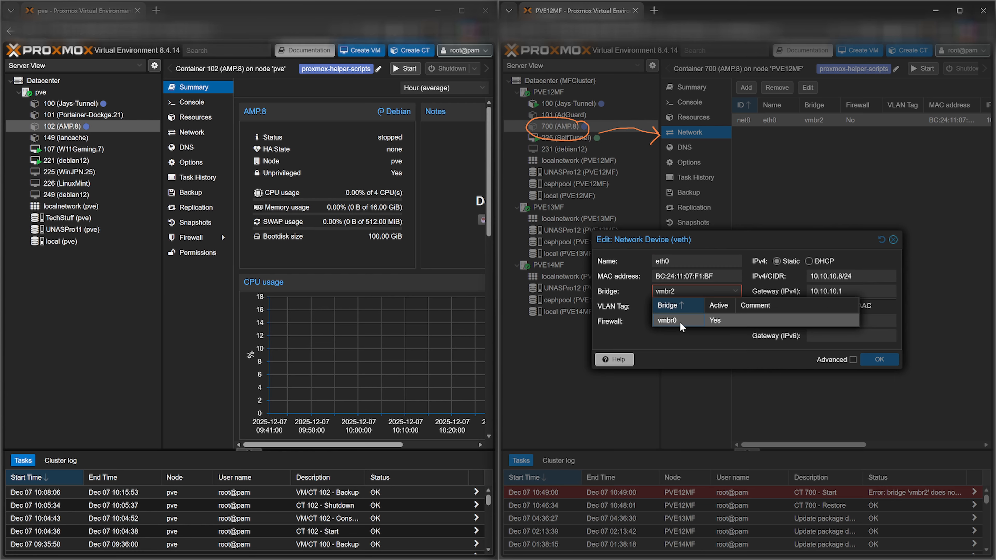
{"action": "left_click", "coordinate": [683, 326]}
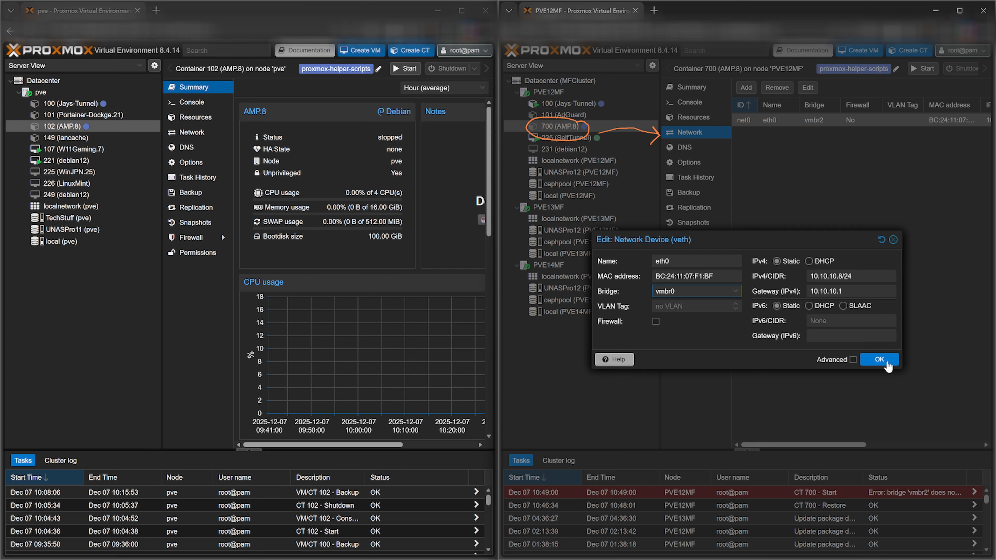
{"action": "left_click", "coordinate": [887, 367]}
- Start container 700 (AMP.8) with the edited network device and open its console
{"action": "right_click", "coordinate": [607, 128]}
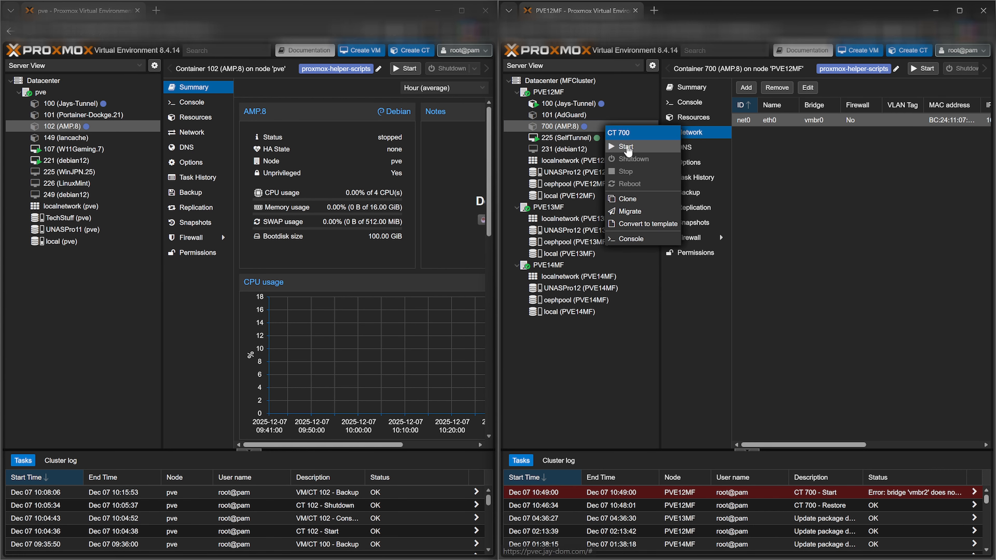
{"action": "left_click", "coordinate": [625, 146]}
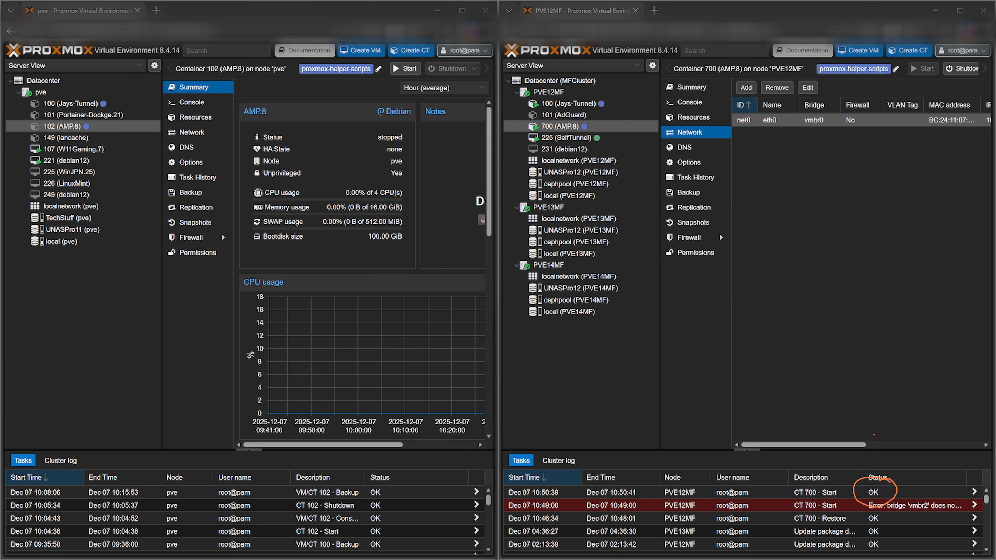
{"action": "left_click", "coordinate": [689, 102]}
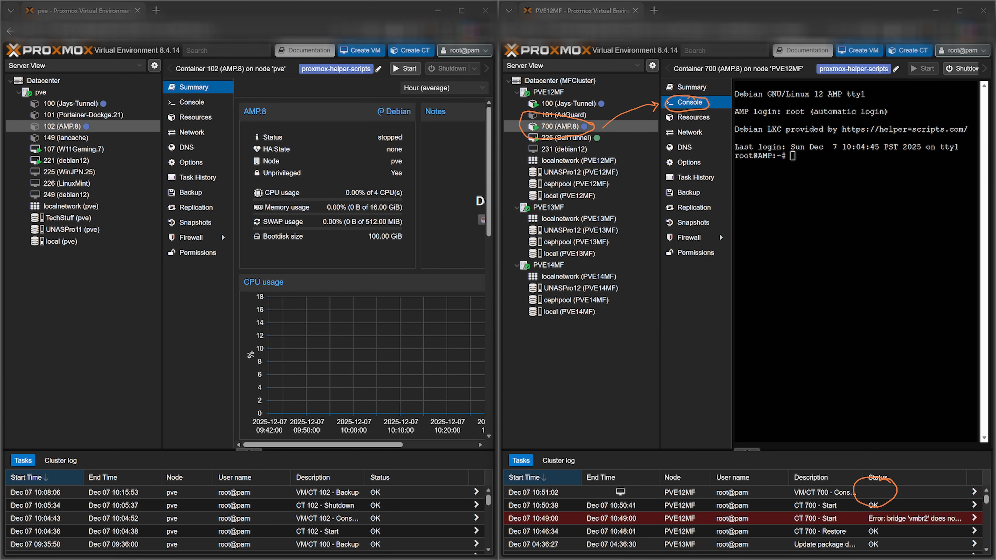